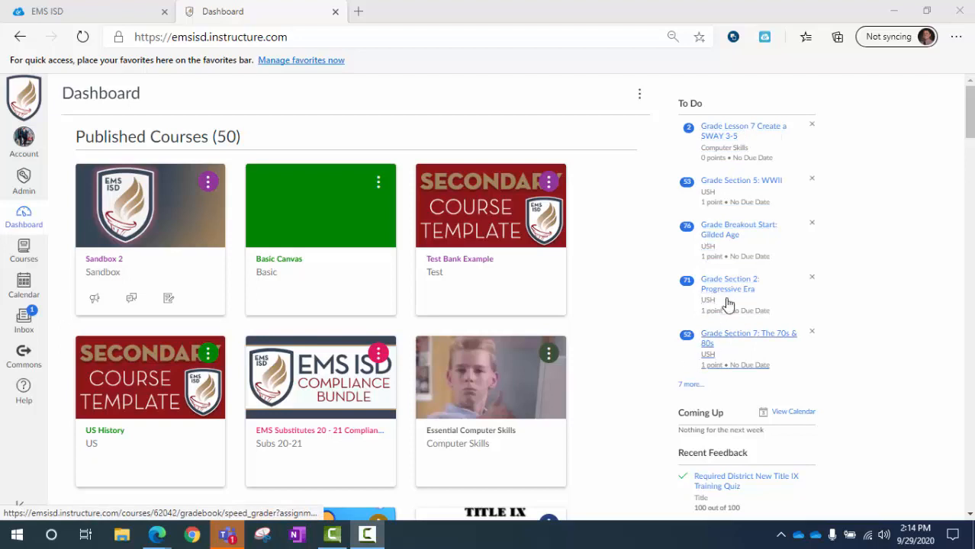
Switch the dashboard to List View and back to Card View.
{"action": "left_click", "coordinate": [639, 99]}
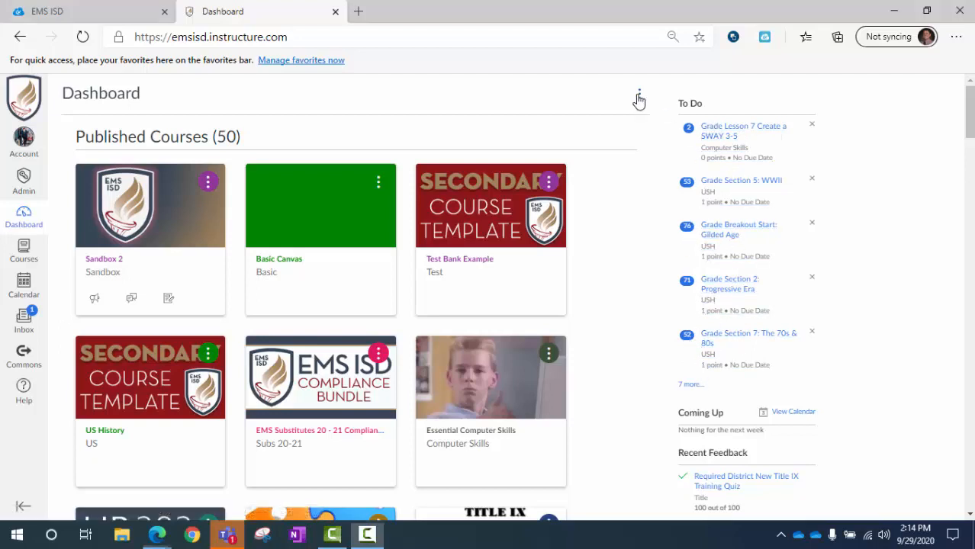
{"action": "left_click", "coordinate": [639, 100]}
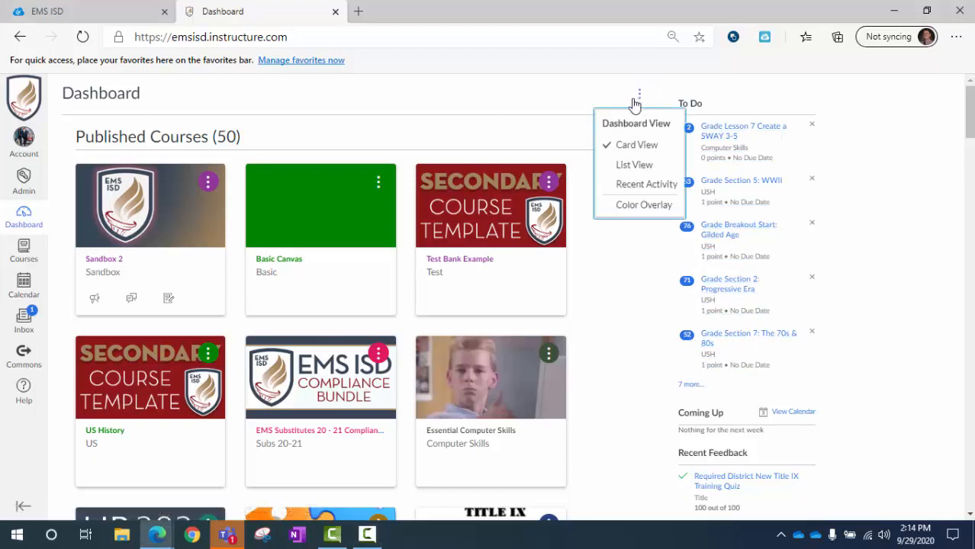
{"action": "left_click", "coordinate": [644, 167]}
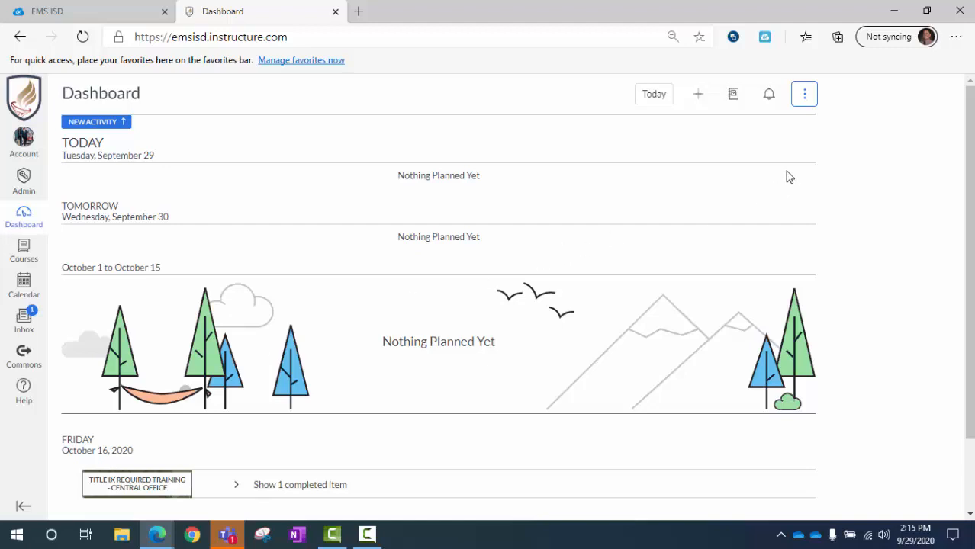
{"action": "left_click", "coordinate": [807, 97]}
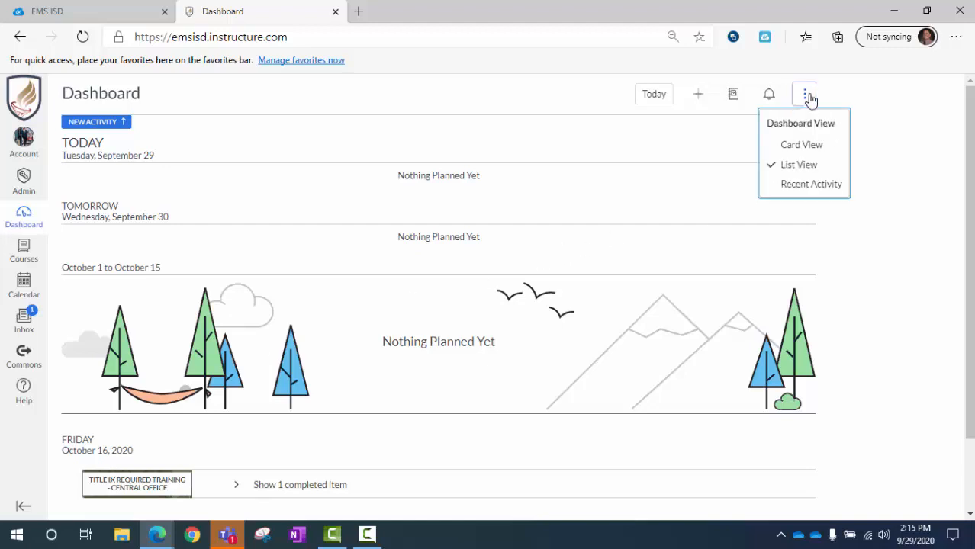
{"action": "left_click", "coordinate": [803, 144]}
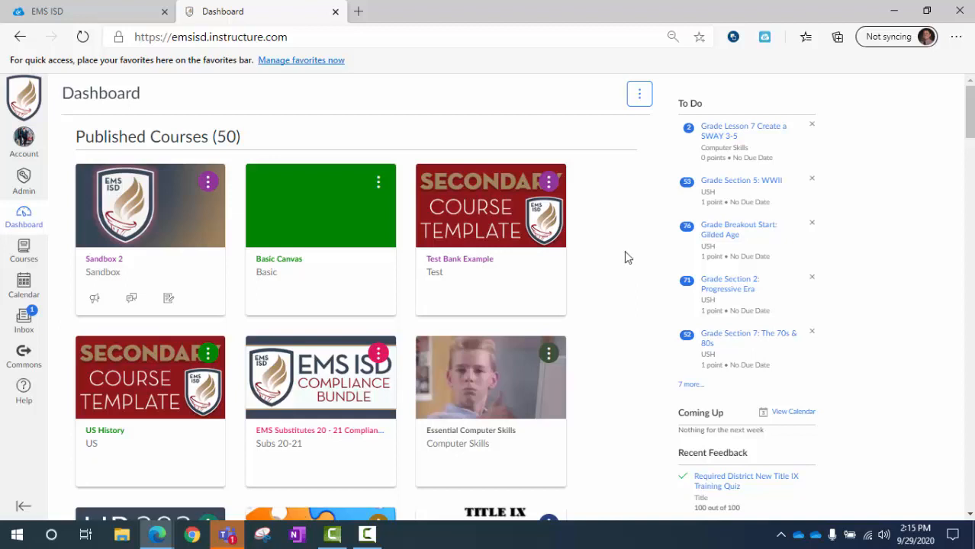
{"action": "left_click", "coordinate": [644, 102]}
{"action": "left_click", "coordinate": [630, 150]}
Open the modules page of the Sandbox 2 course and bring up the Unit 1 module's settings for editing.
{"action": "left_click", "coordinate": [111, 254]}
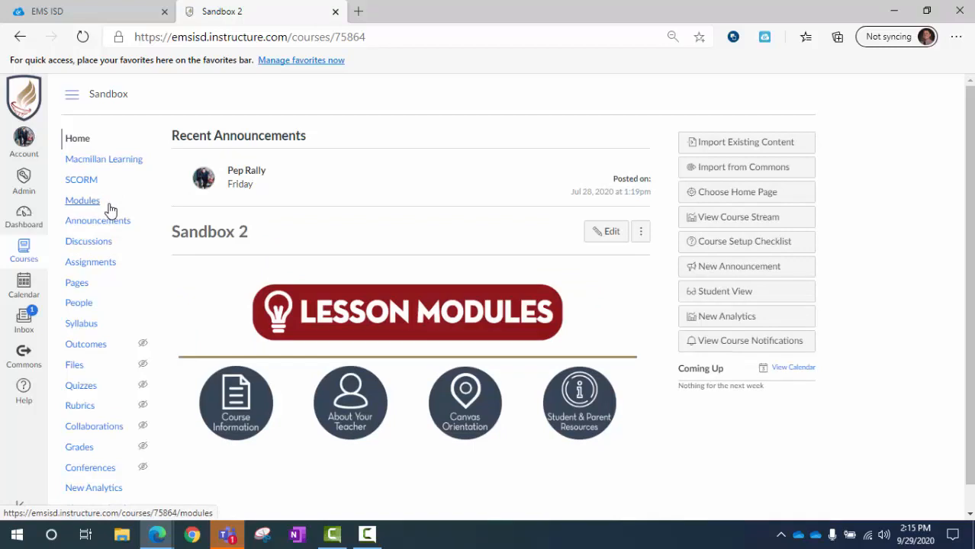
{"action": "left_click", "coordinate": [80, 204]}
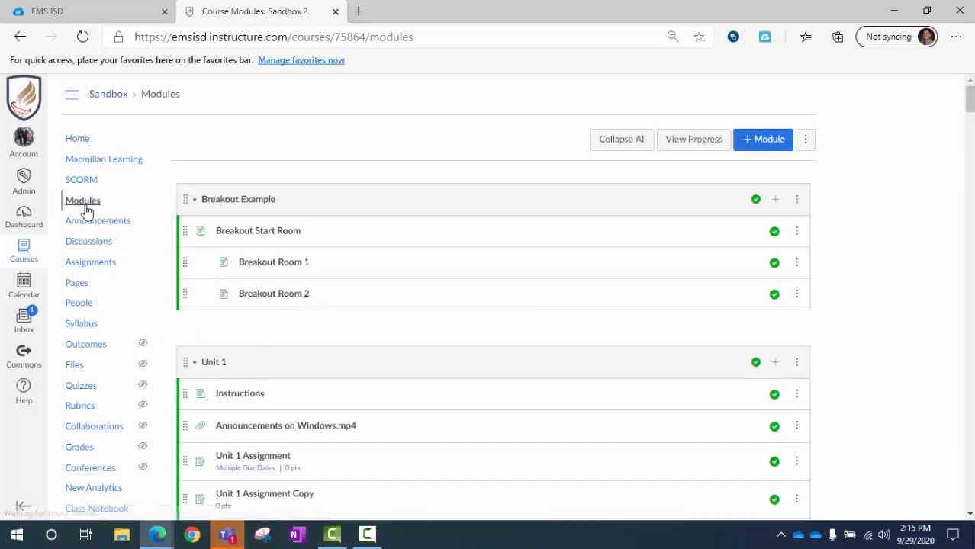
{"action": "scroll", "coordinate": [357, 331], "scroll_direction": "down", "scroll_amount": 3}
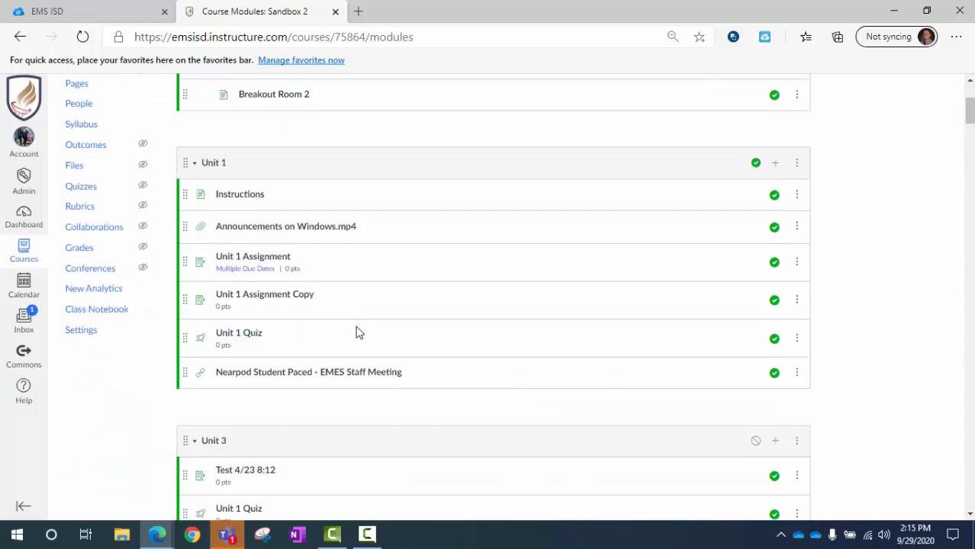
{"action": "scroll", "coordinate": [357, 331], "scroll_direction": "up", "scroll_amount": 1}
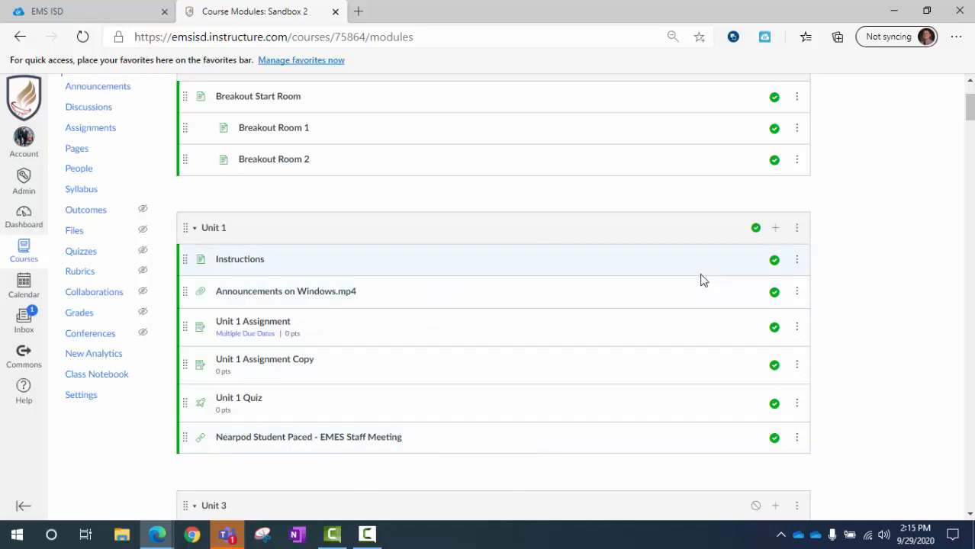
{"action": "left_click", "coordinate": [797, 232]}
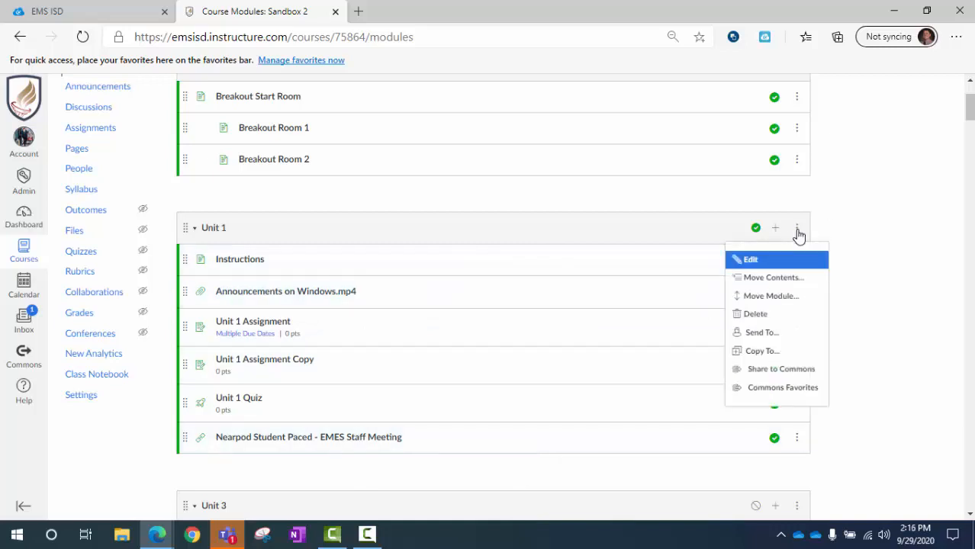
{"action": "left_click", "coordinate": [758, 262]}
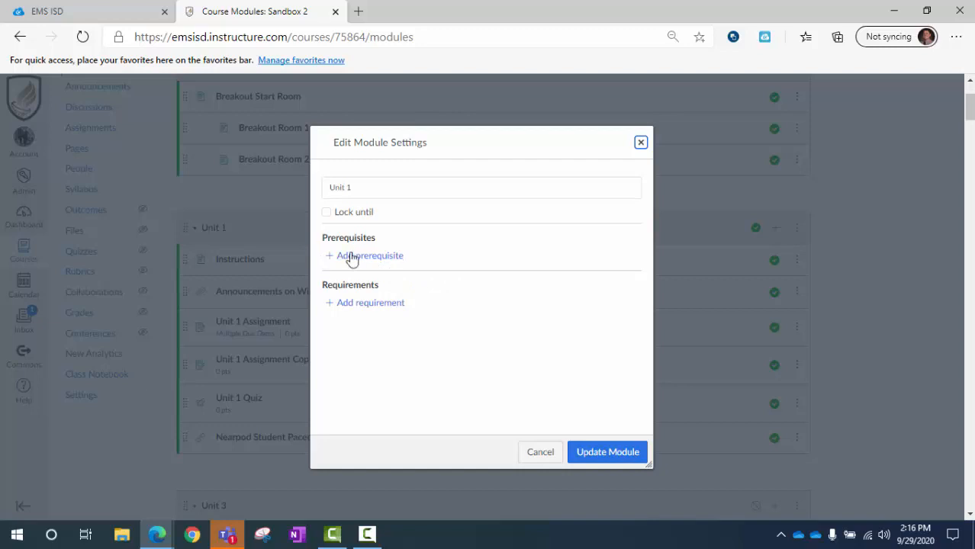
Add a requirement for the Instructions page, with students completing all requirements in sequential order.
{"action": "left_click", "coordinate": [365, 305]}
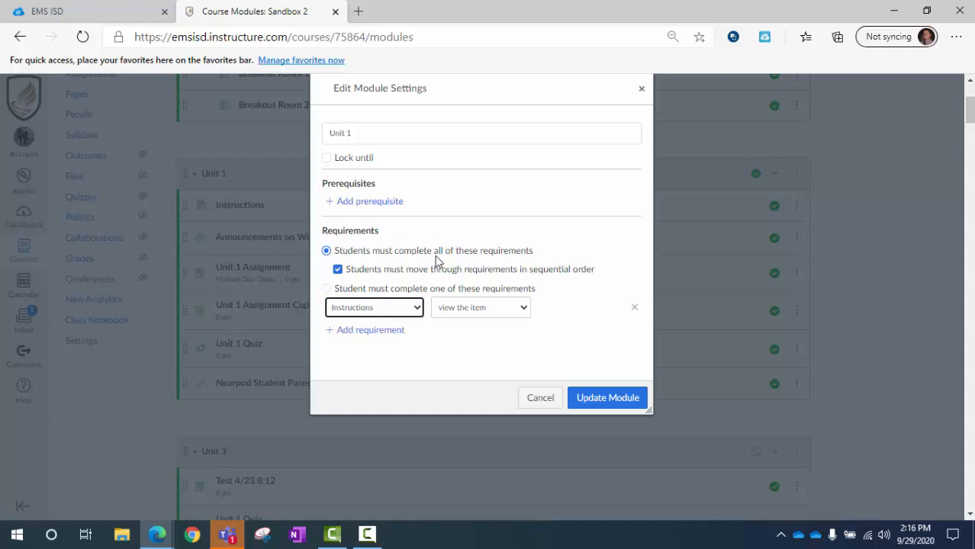
{"action": "left_click", "coordinate": [338, 269]}
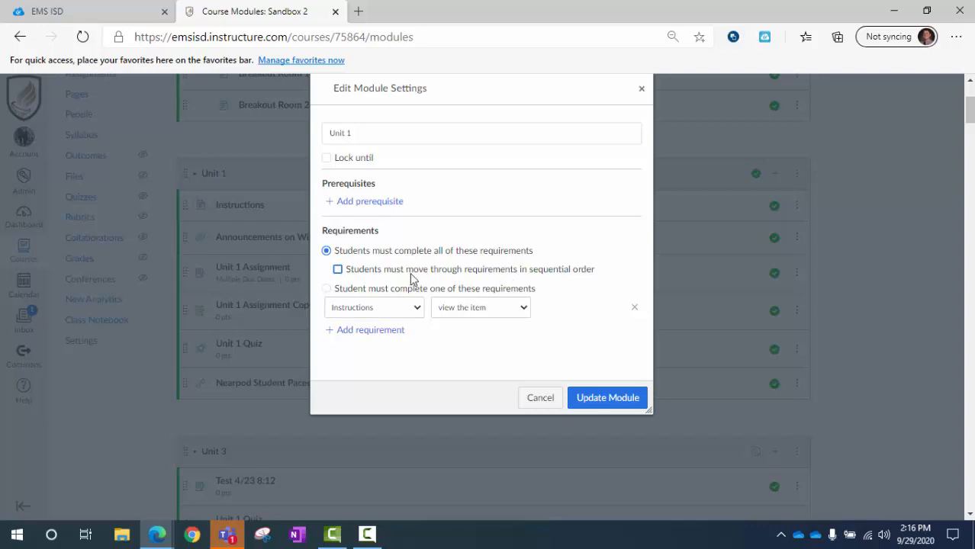
{"action": "left_click", "coordinate": [342, 271]}
{"action": "left_click", "coordinate": [370, 311]}
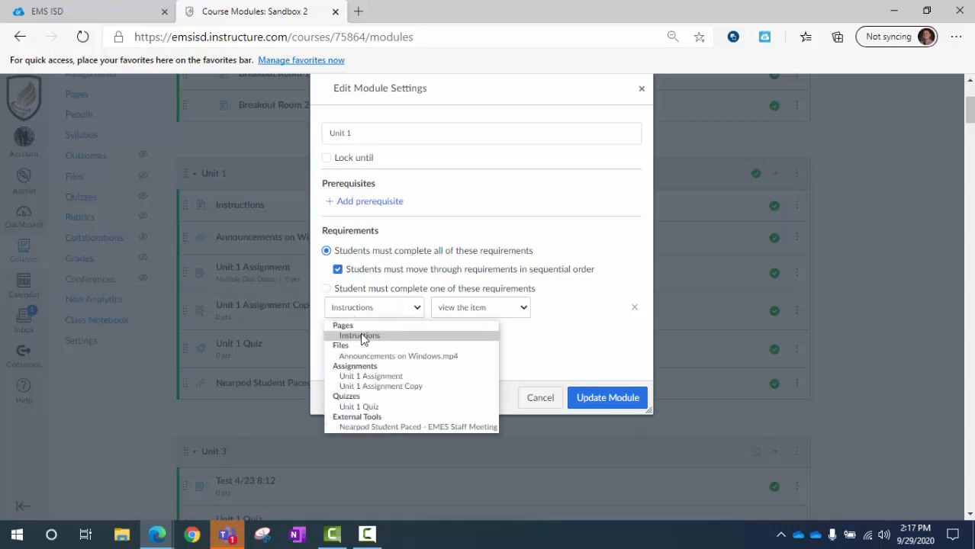
{"action": "left_click", "coordinate": [355, 336]}
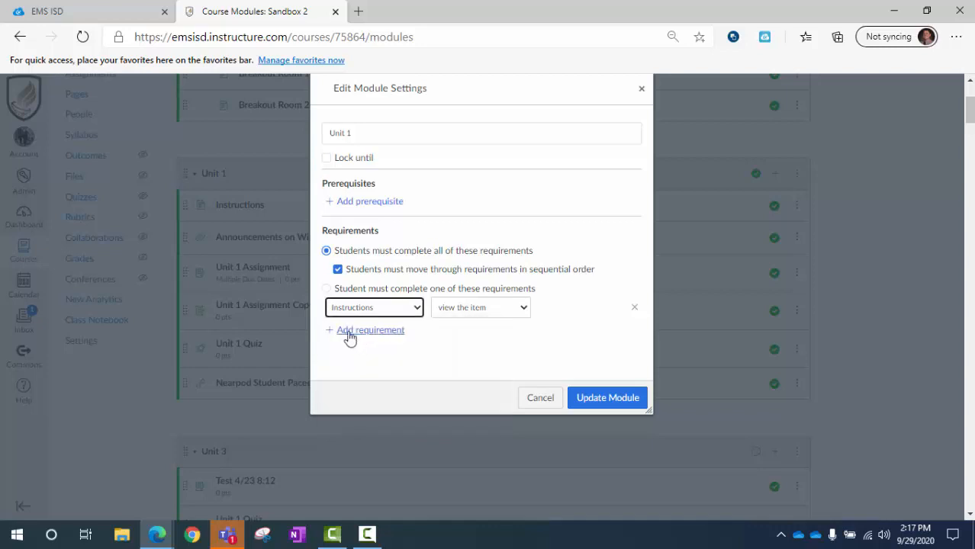
{"action": "left_click", "coordinate": [482, 313]}
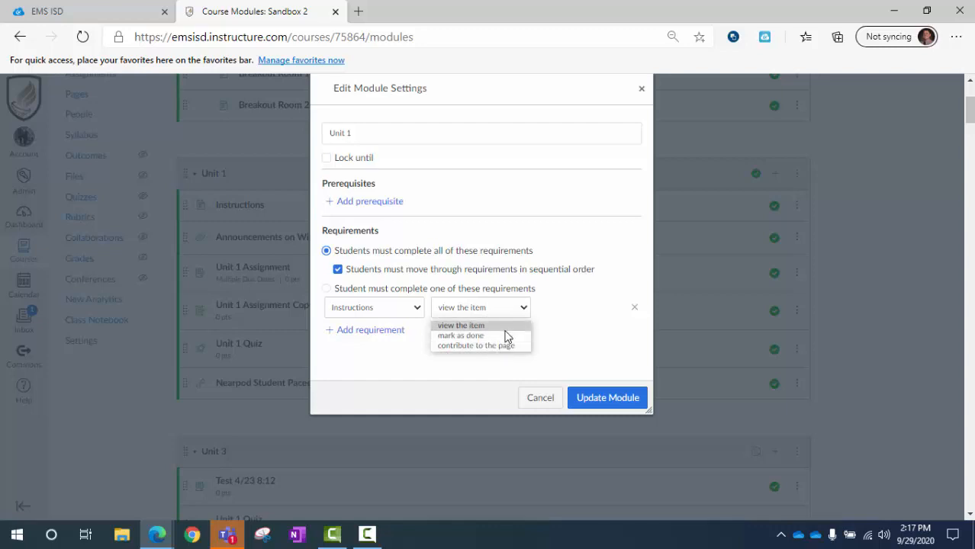
{"action": "left_click", "coordinate": [387, 308]}
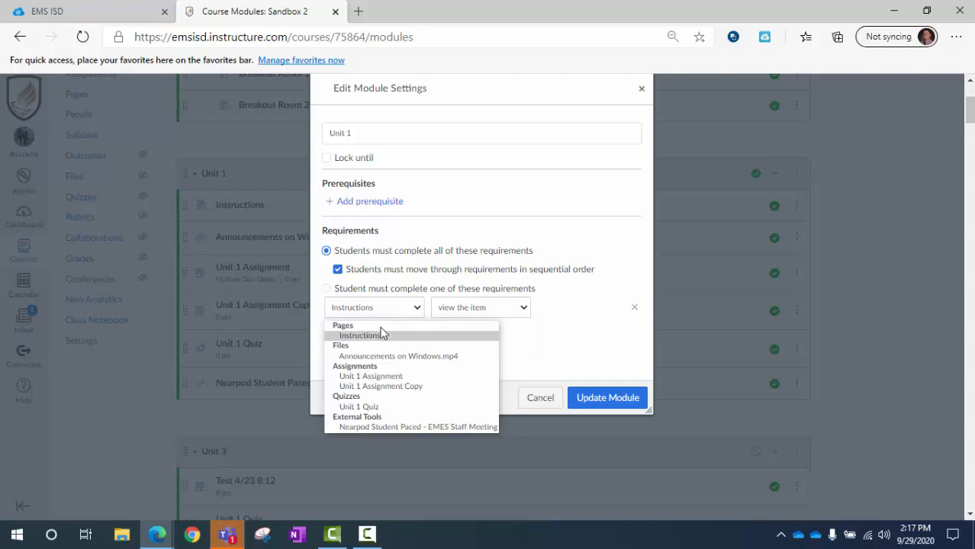
{"action": "left_click", "coordinate": [352, 336]}
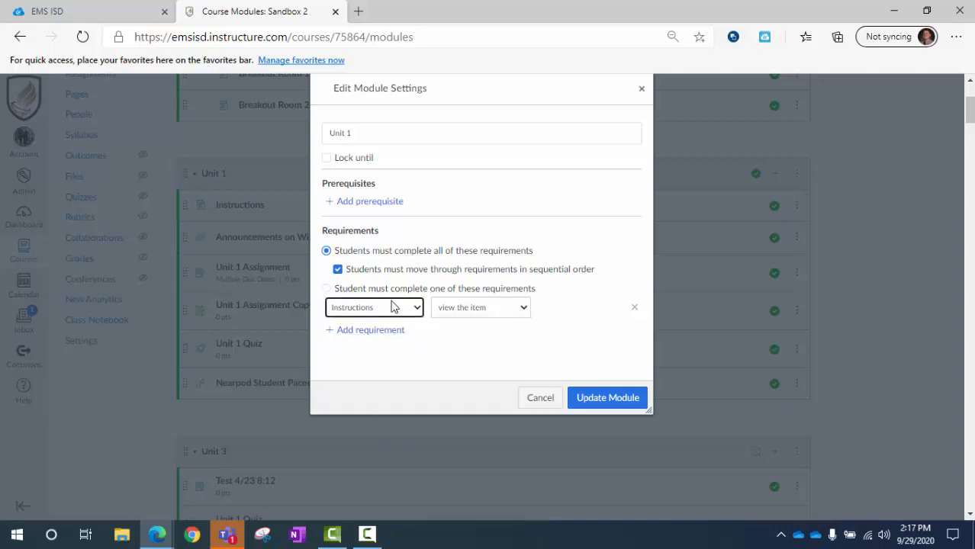
Try the mark as done and contribute to the page conditions for the Instructions requirement, and return it to view the item.
{"action": "left_click", "coordinate": [465, 311]}
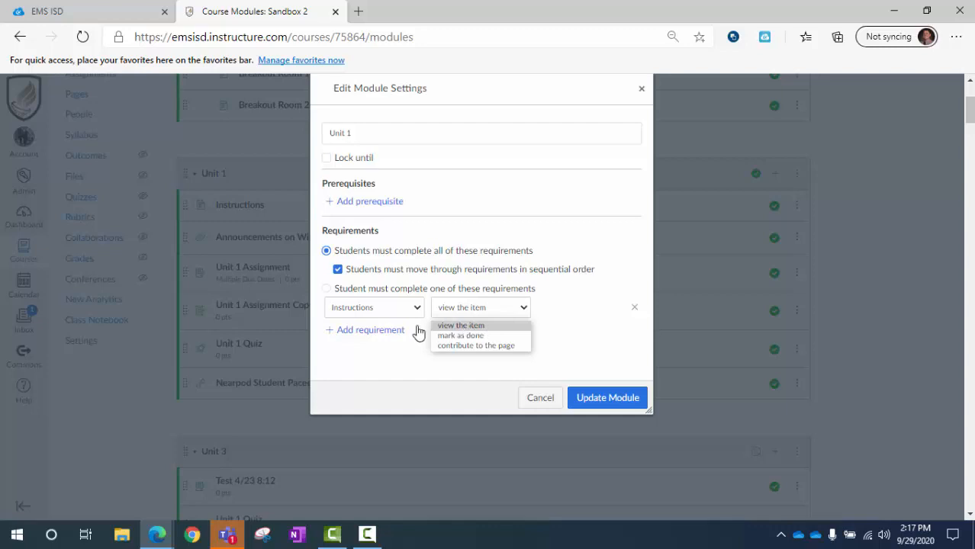
{"action": "left_click", "coordinate": [498, 337]}
{"action": "left_click", "coordinate": [467, 326]}
{"action": "left_click", "coordinate": [480, 311]}
{"action": "left_click", "coordinate": [461, 336]}
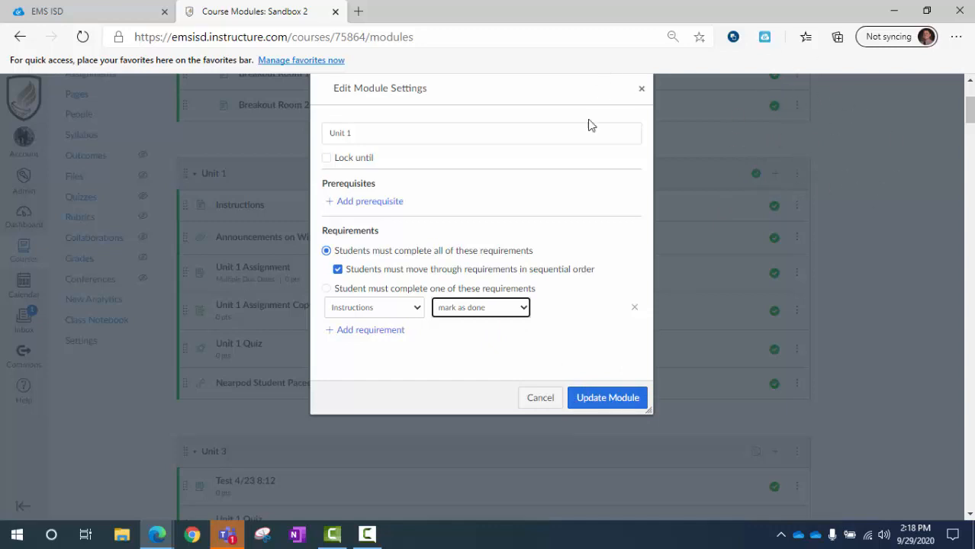
{"action": "left_click", "coordinate": [513, 311]}
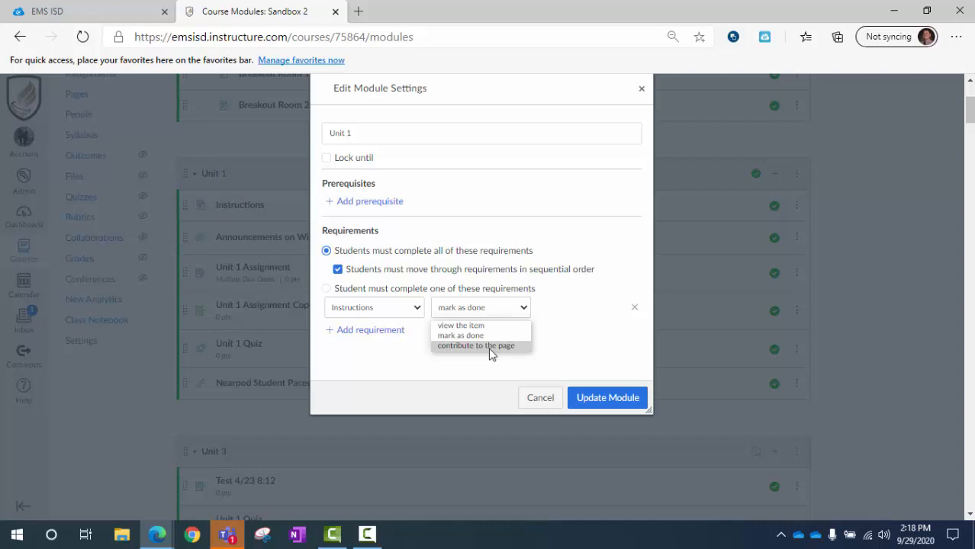
{"action": "left_click", "coordinate": [492, 346]}
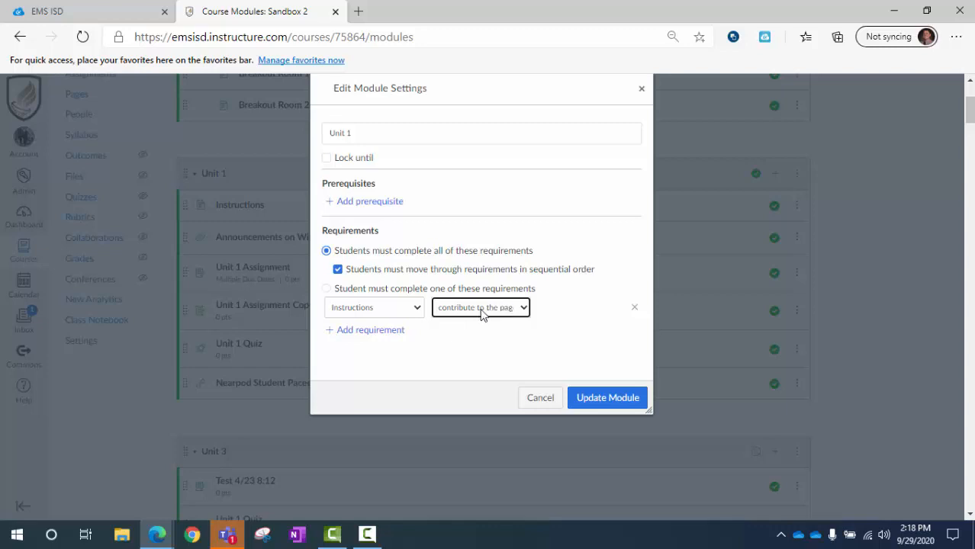
{"action": "left_click", "coordinate": [482, 309]}
{"action": "left_click", "coordinate": [452, 326]}
Add a second requirement that students view the item Announcements on Windows.mp4.
{"action": "left_click", "coordinate": [345, 330]}
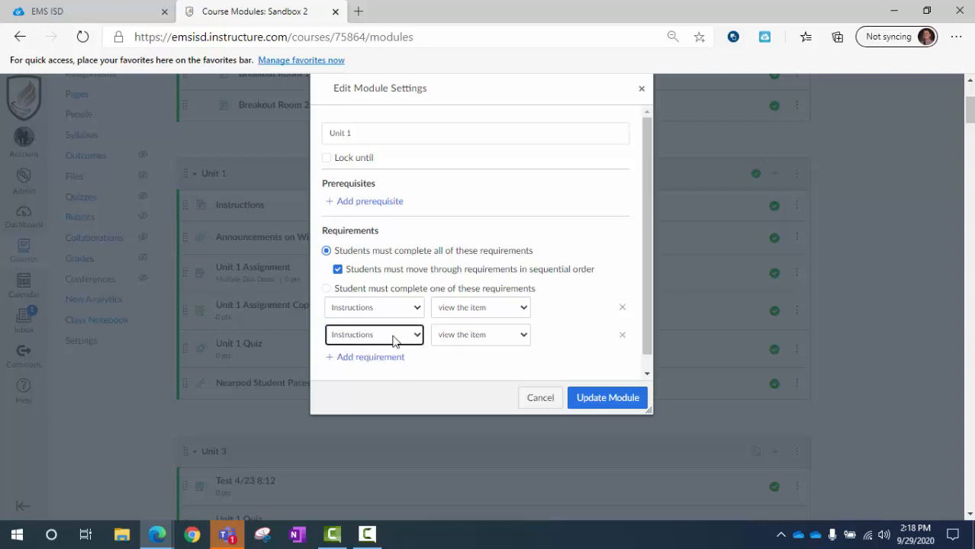
{"action": "left_click", "coordinate": [369, 336]}
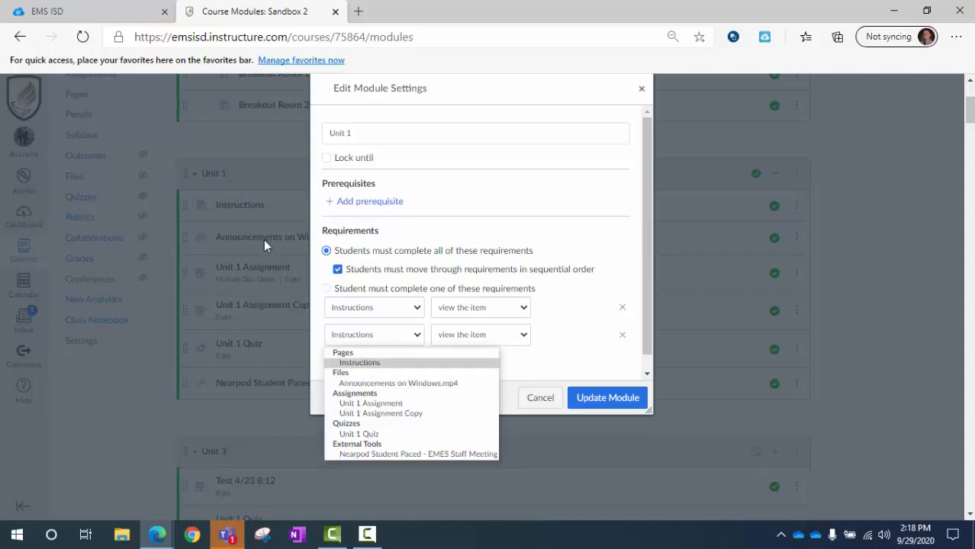
{"action": "left_click", "coordinate": [376, 383]}
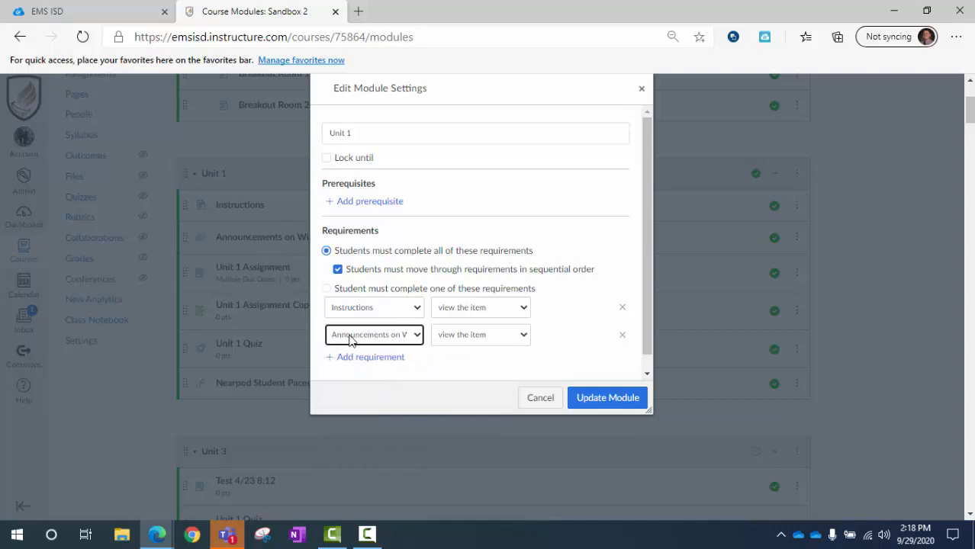
{"action": "left_click", "coordinate": [463, 335]}
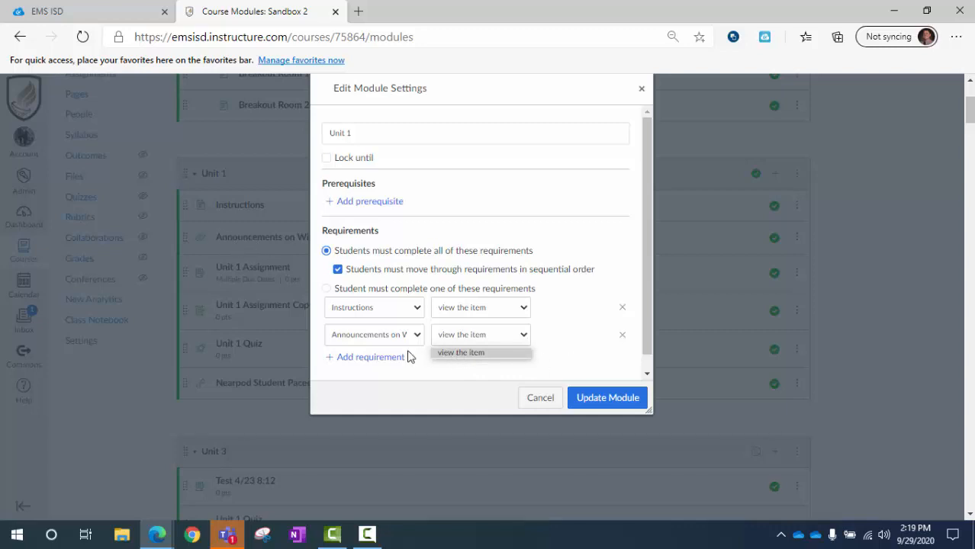
{"action": "left_click", "coordinate": [479, 355]}
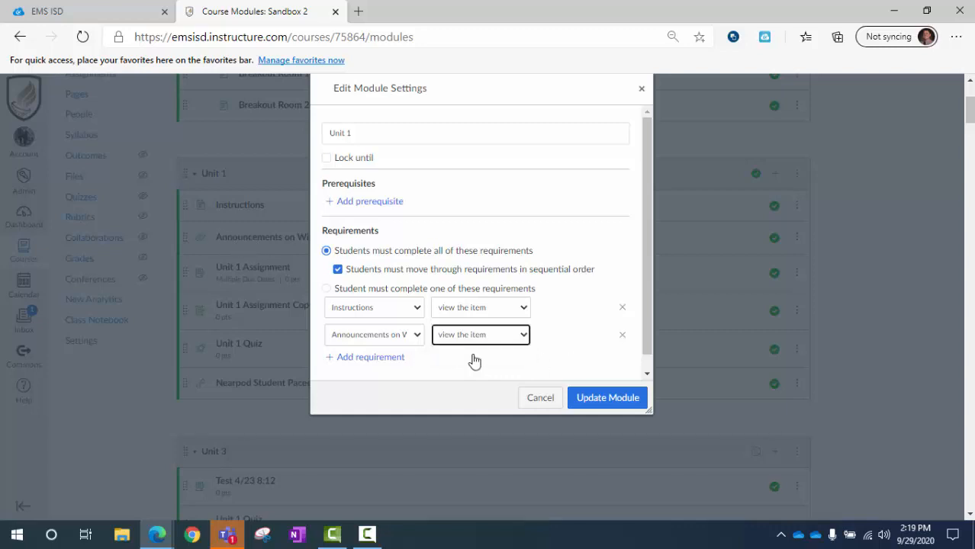
Add a third requirement for Unit 1 Assignment with the condition submit the assignment.
{"action": "left_click", "coordinate": [360, 359]}
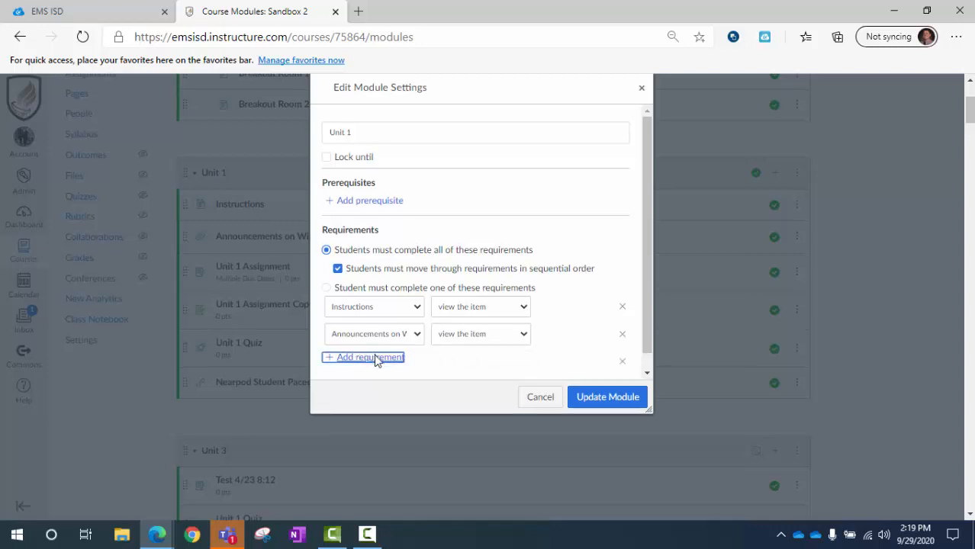
{"action": "scroll", "coordinate": [390, 347], "scroll_direction": "down", "scroll_amount": 1}
{"action": "left_click", "coordinate": [388, 321]}
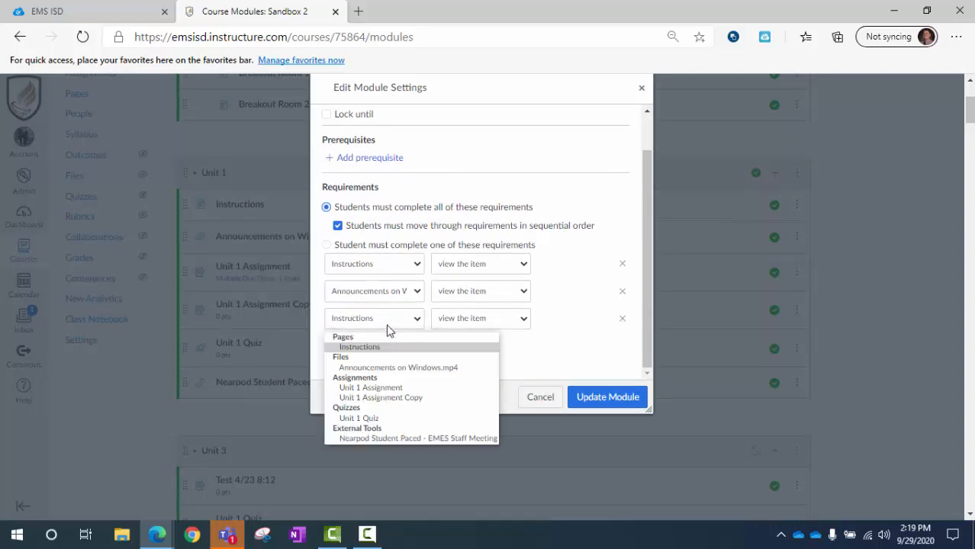
{"action": "left_click", "coordinate": [391, 388]}
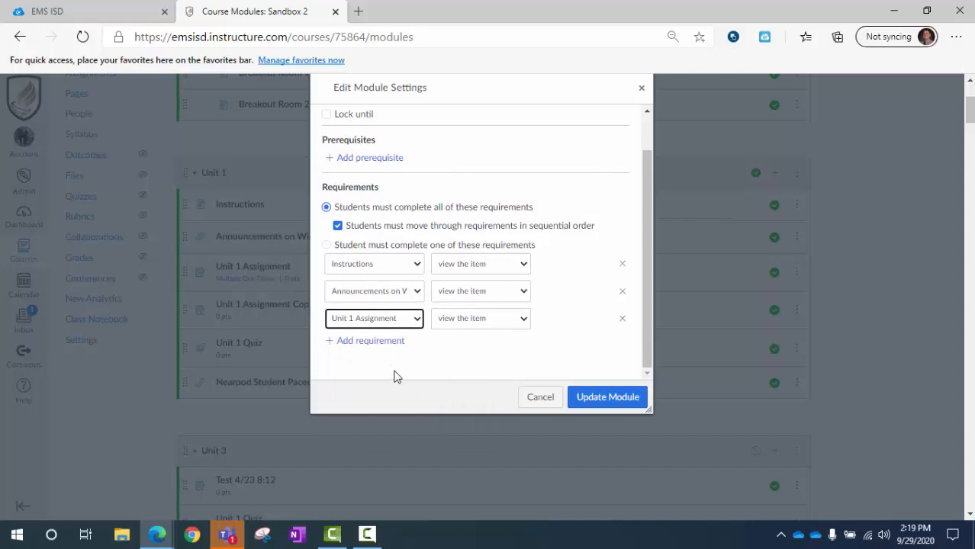
{"action": "left_click", "coordinate": [479, 321]}
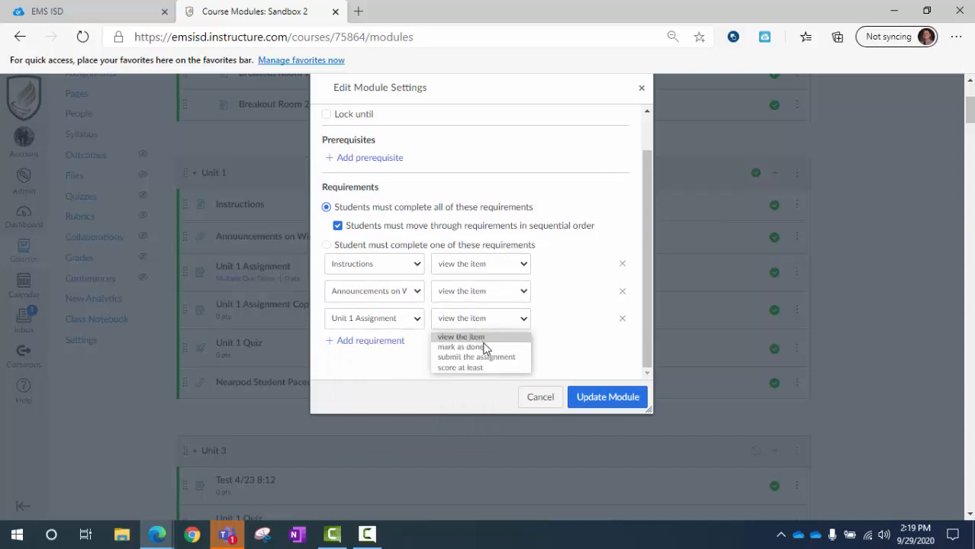
{"action": "left_click", "coordinate": [500, 358]}
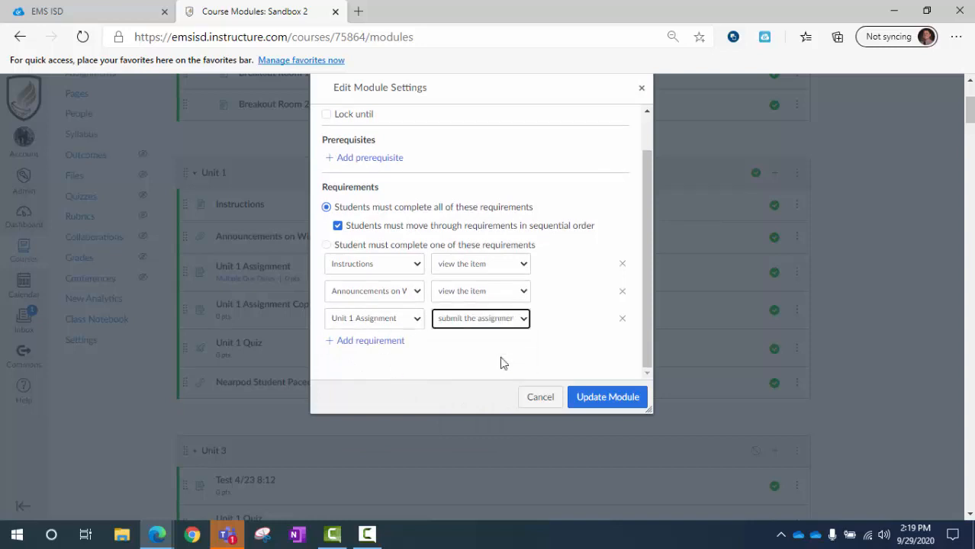
Try a score at least condition of 70 for the Unit 1 Assignment requirement, and return it to submit the assignment.
{"action": "left_click", "coordinate": [475, 325]}
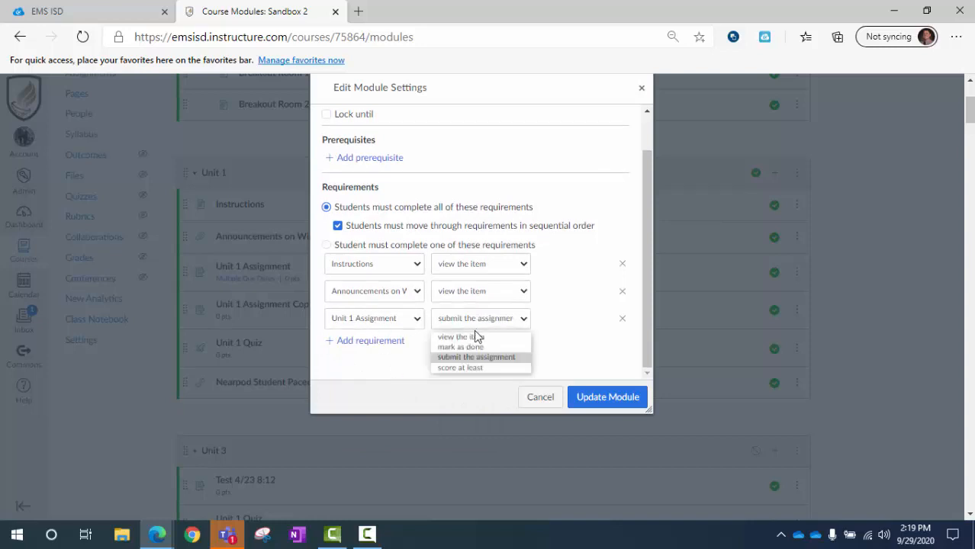
{"action": "left_click", "coordinate": [500, 368]}
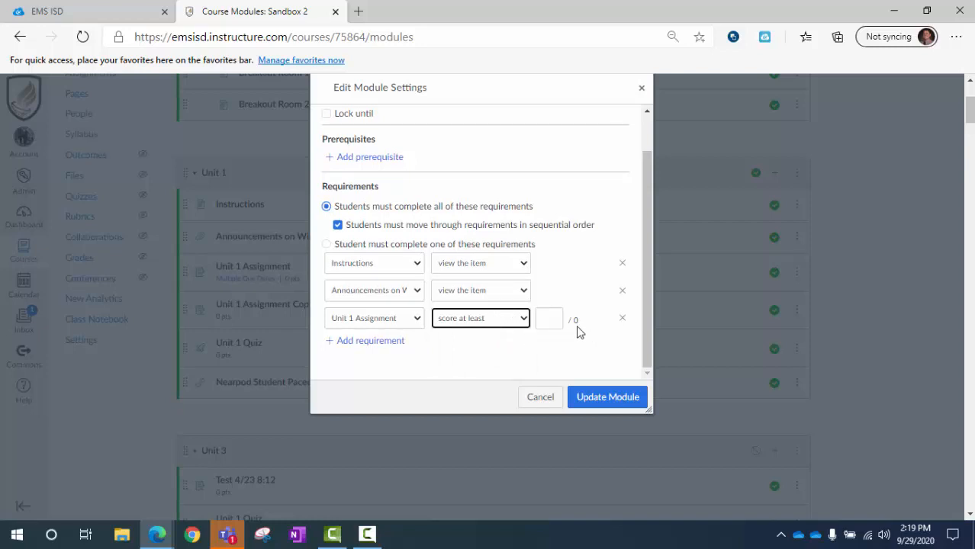
{"action": "left_click", "coordinate": [552, 318]}
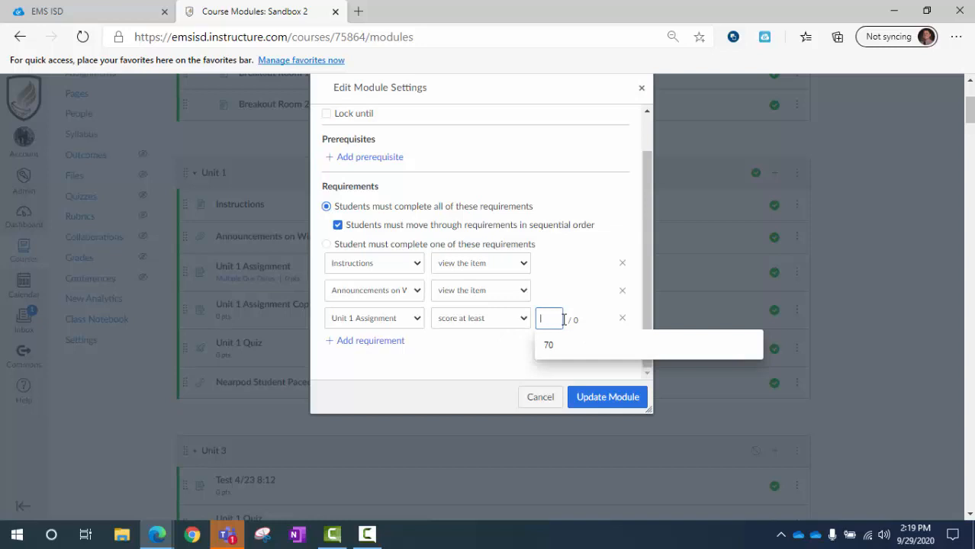
{"action": "type", "text": "740"}
{"action": "key", "text": "BackSpace"}
{"action": "type", "text": "0"}
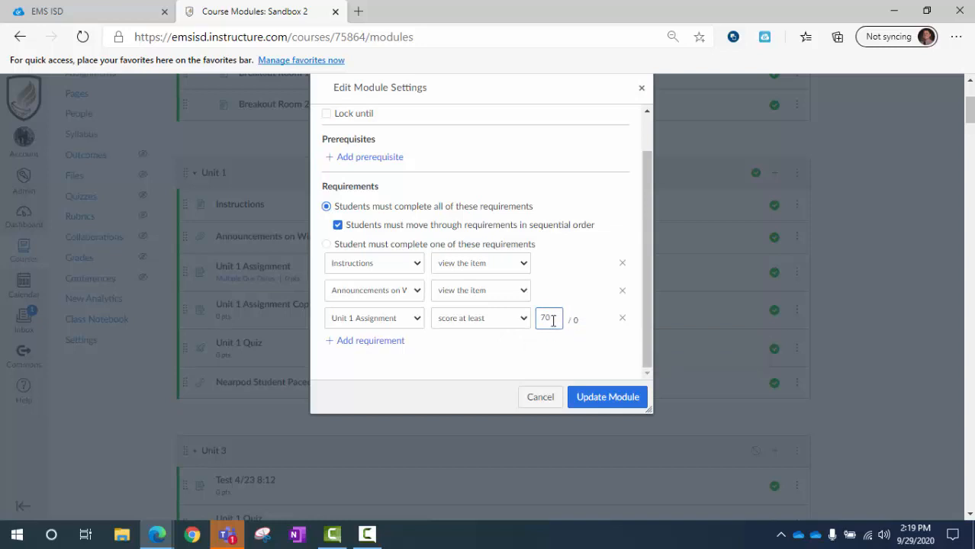
{"action": "double_click", "coordinate": [551, 319]}
{"action": "key", "text": "BackSpace"}
{"action": "left_click", "coordinate": [512, 319]}
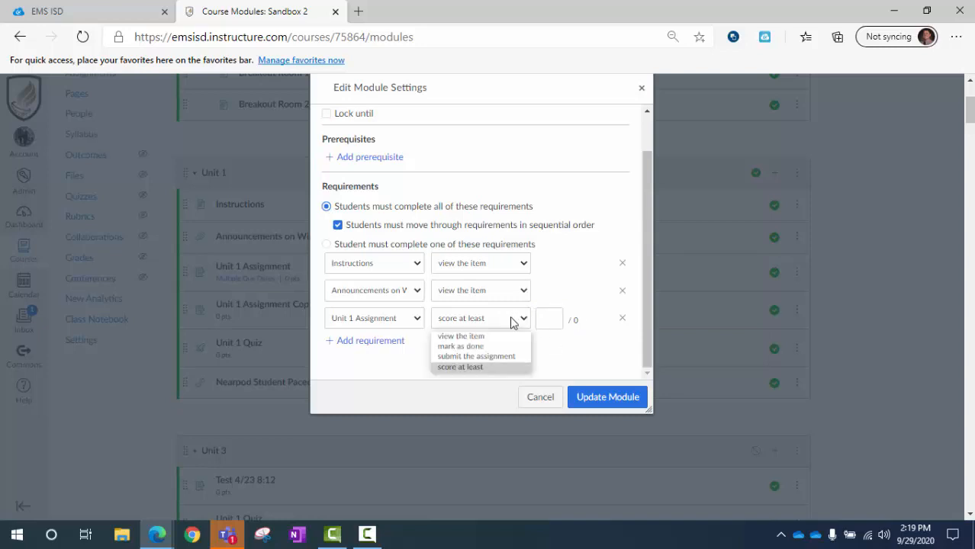
{"action": "left_click", "coordinate": [503, 357]}
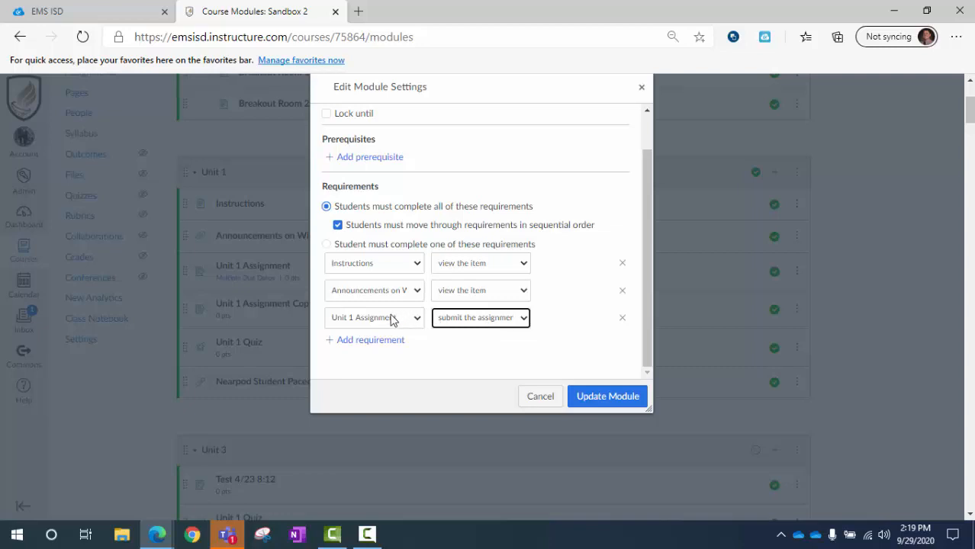
Add a fourth requirement for Unit 1 Quiz with the condition score at least.
{"action": "left_click", "coordinate": [344, 343]}
{"action": "left_click", "coordinate": [374, 344]}
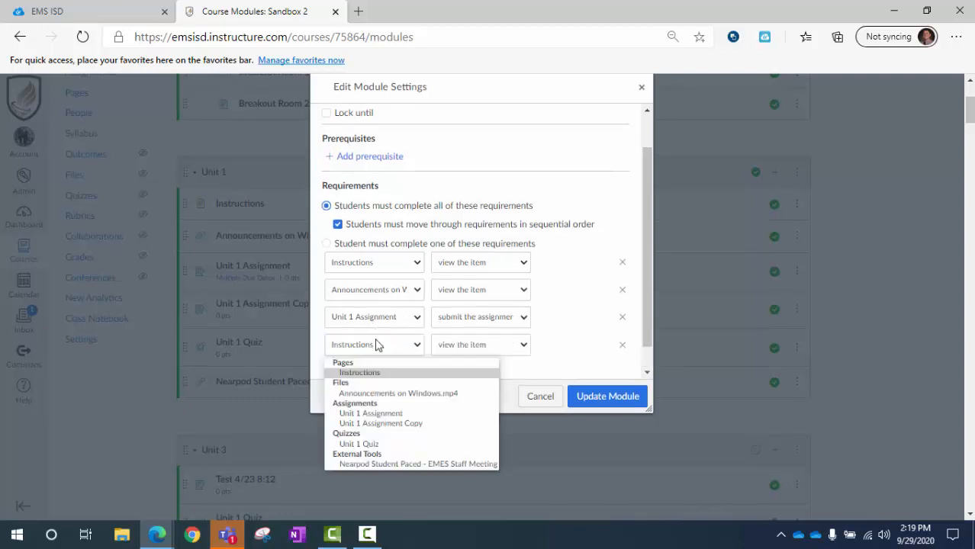
{"action": "left_click", "coordinate": [395, 443]}
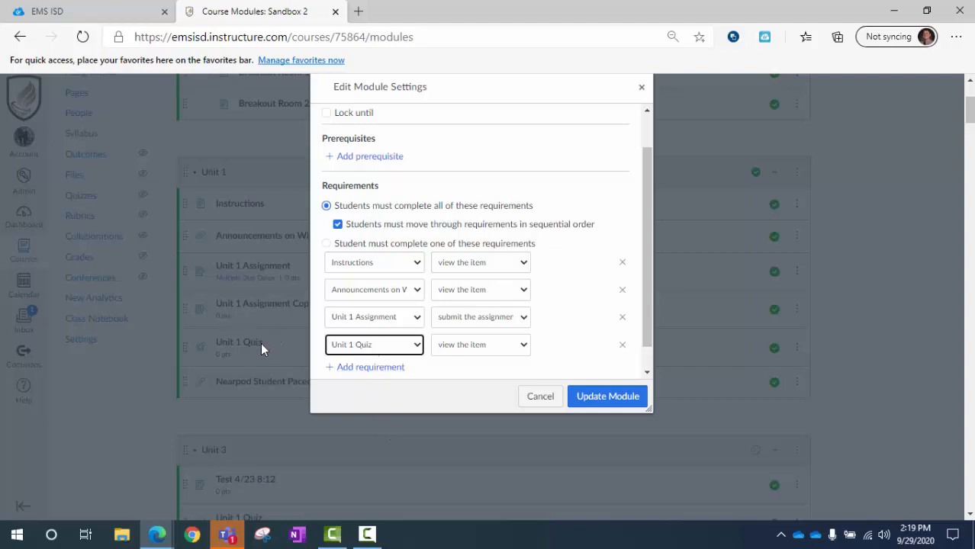
{"action": "left_click", "coordinate": [478, 345]}
{"action": "left_click", "coordinate": [480, 384]}
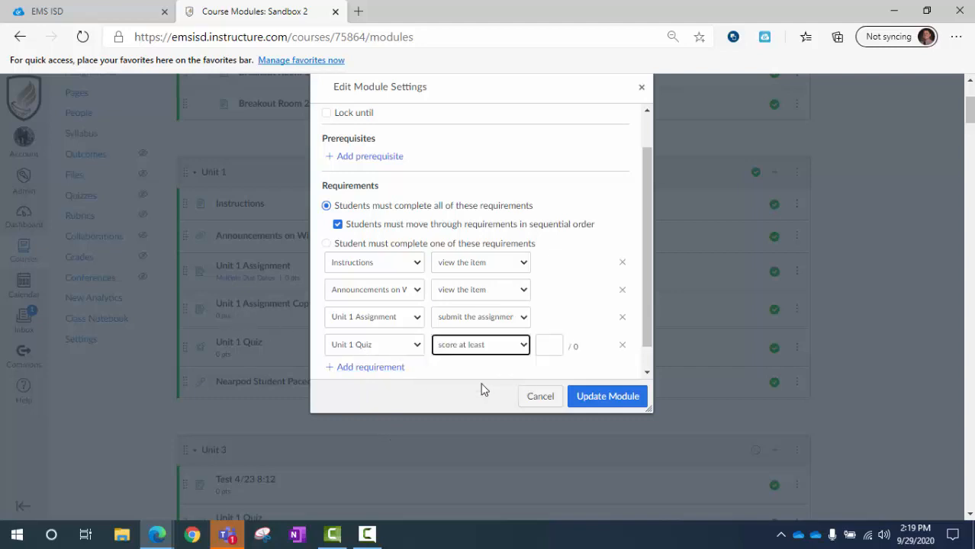
{"action": "left_click", "coordinate": [528, 350]}
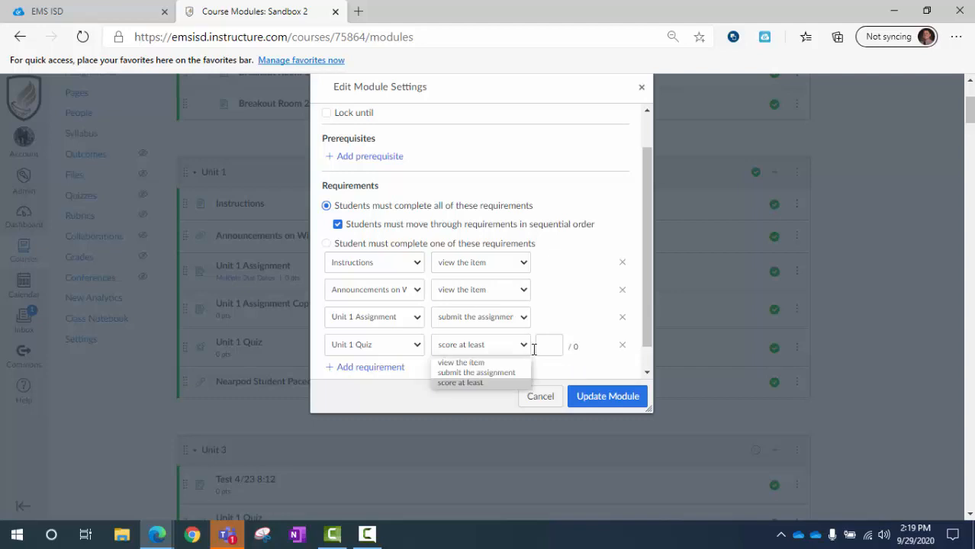
{"action": "left_click", "coordinate": [539, 348]}
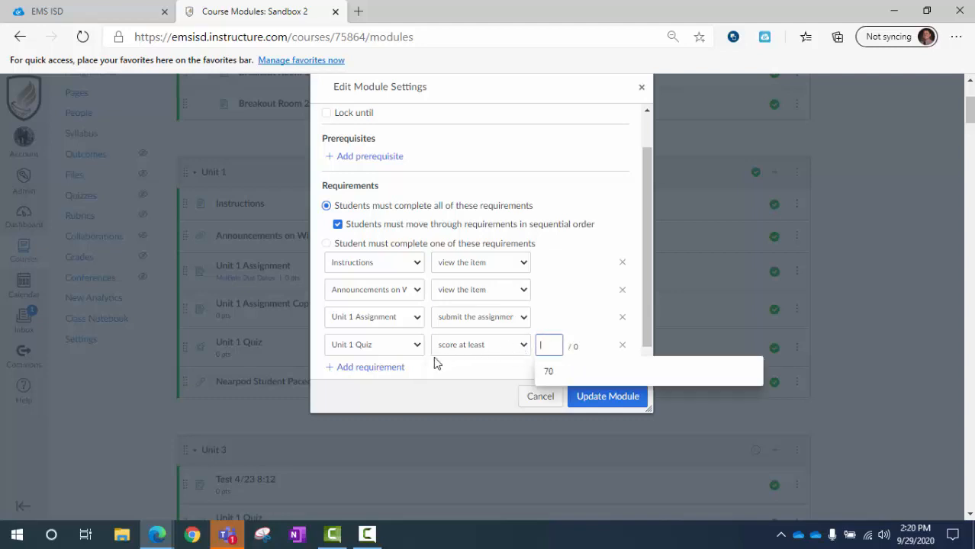
Add a fifth requirement that students view the item Nearpod Student Paced - EMES Staff Meeting.
{"action": "left_click", "coordinate": [395, 370]}
{"action": "scroll", "coordinate": [389, 344], "scroll_direction": "down", "scroll_amount": 1}
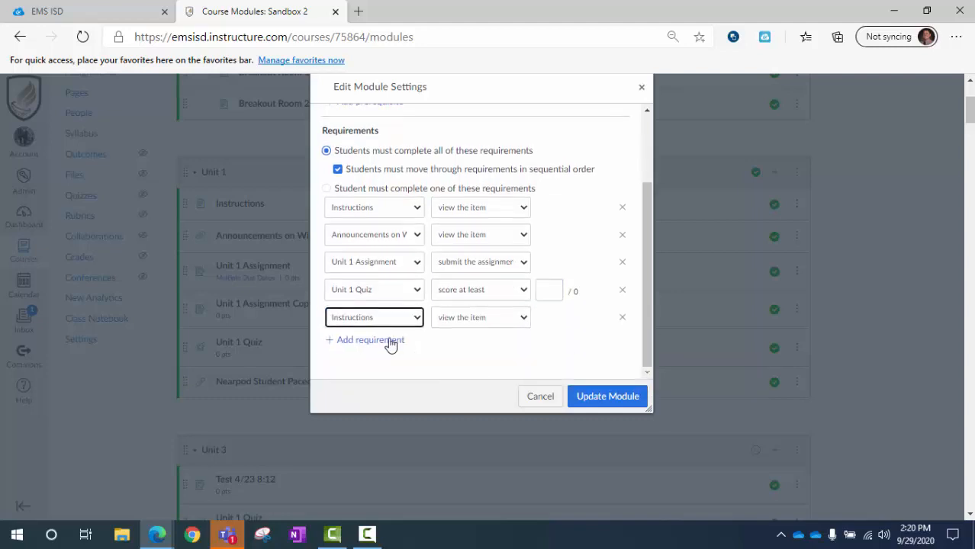
{"action": "left_click", "coordinate": [389, 324]}
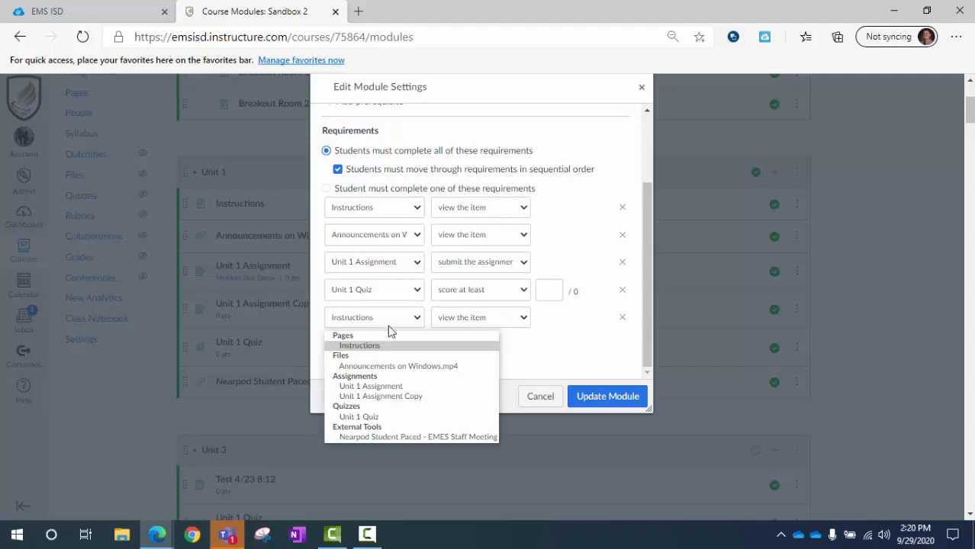
{"action": "left_click", "coordinate": [408, 432]}
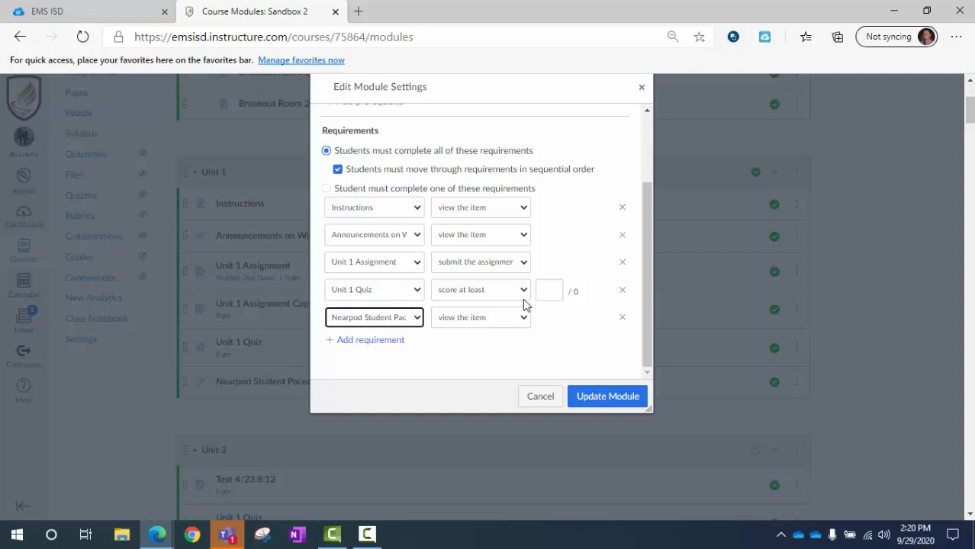
{"action": "left_click", "coordinate": [453, 320]}
{"action": "left_click", "coordinate": [459, 322]}
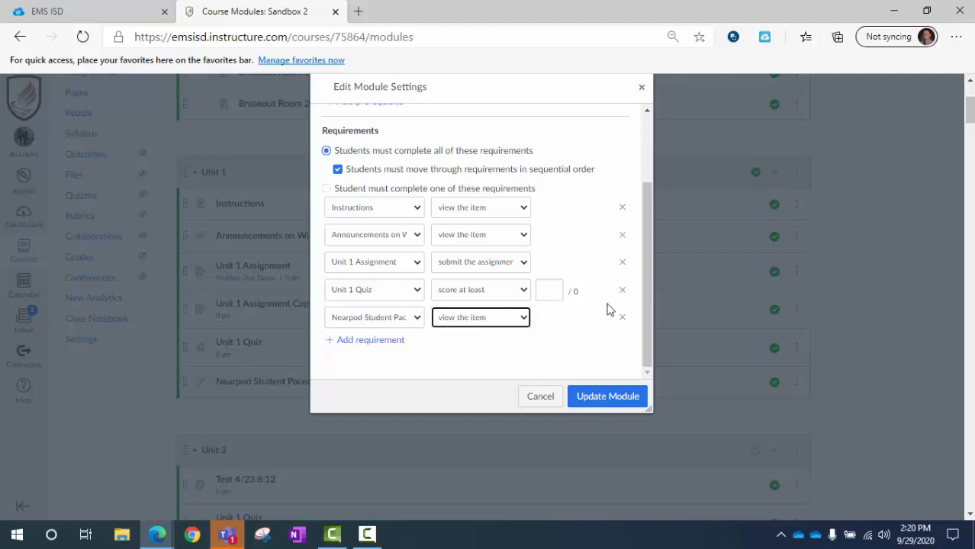
Try a minimum score of 70 for the Unit 1 Quiz requirement, and clear the score again.
{"action": "left_click", "coordinate": [550, 288]}
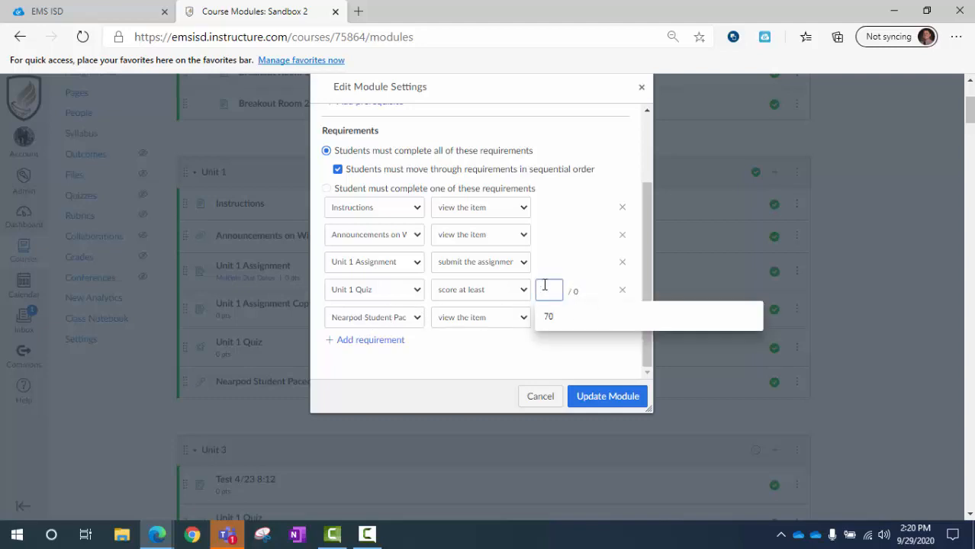
{"action": "left_click", "coordinate": [546, 315]}
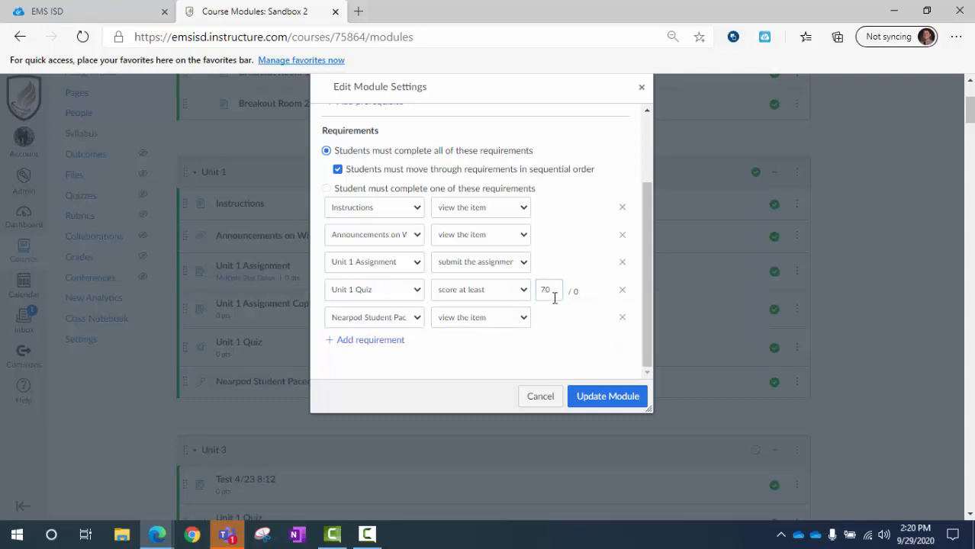
{"action": "double_click", "coordinate": [553, 287]}
{"action": "key", "text": "BackSpace"}
{"action": "left_click", "coordinate": [517, 346]}
Save the Unit 1 module's requirements and re-lock the modules until the new requirements are completed.
{"action": "left_click", "coordinate": [603, 398]}
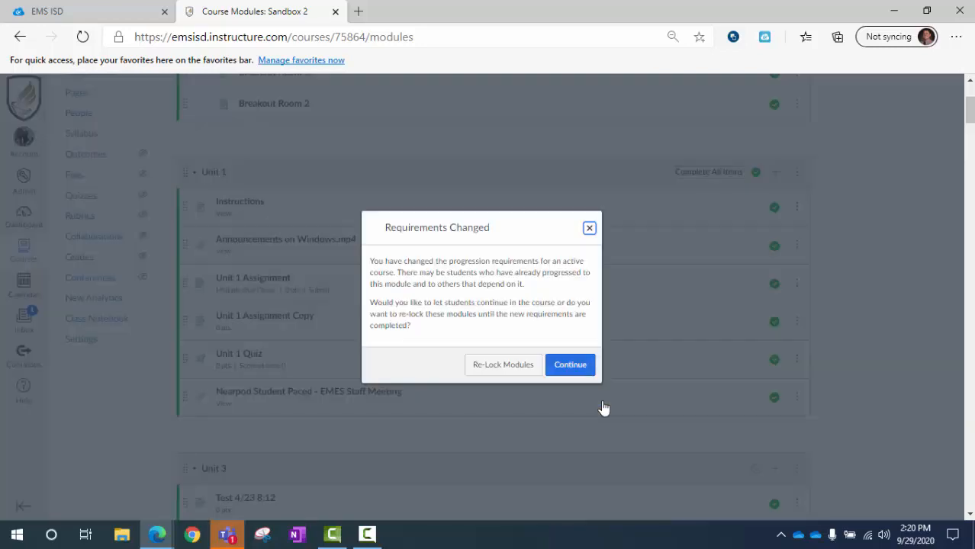
{"action": "left_click", "coordinate": [501, 371]}
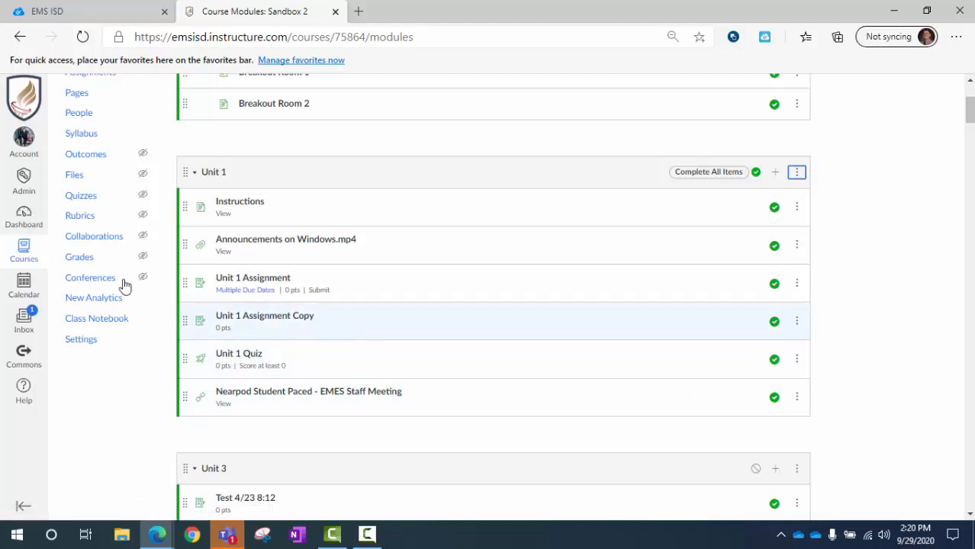
Open the Dashboard, look at it in the list view of planned items, and return it to the course card view.
{"action": "left_click", "coordinate": [25, 229]}
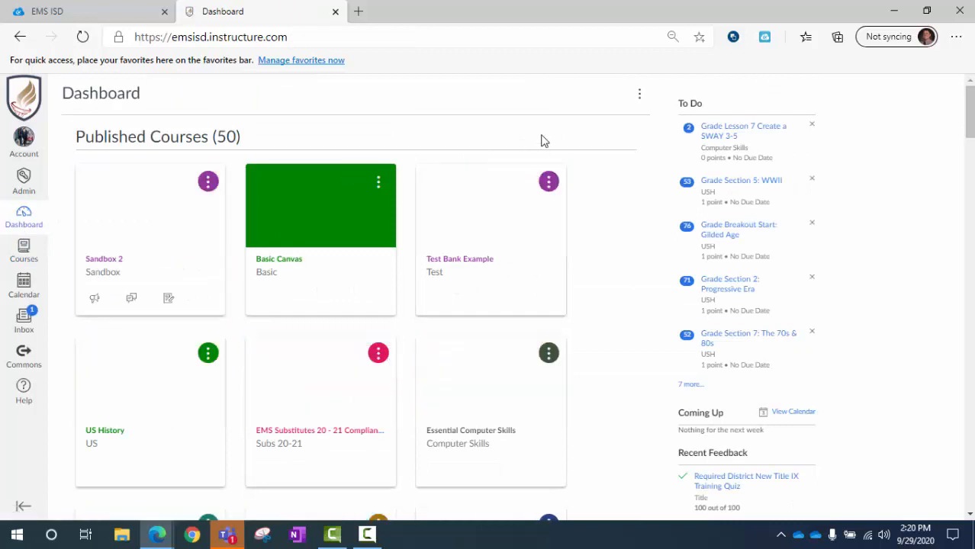
{"action": "left_click", "coordinate": [641, 93]}
{"action": "left_click", "coordinate": [624, 165]}
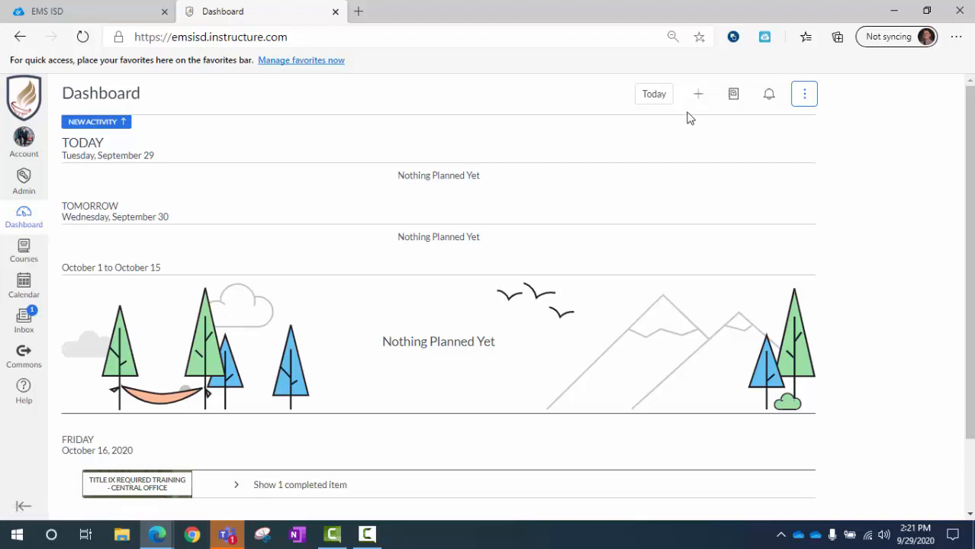
{"action": "left_click", "coordinate": [805, 95]}
{"action": "left_click", "coordinate": [801, 145]}
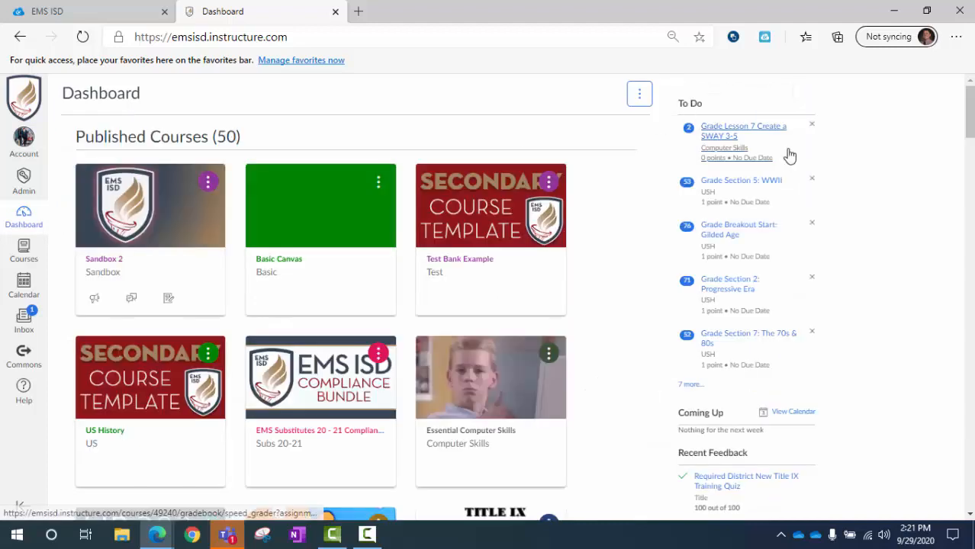